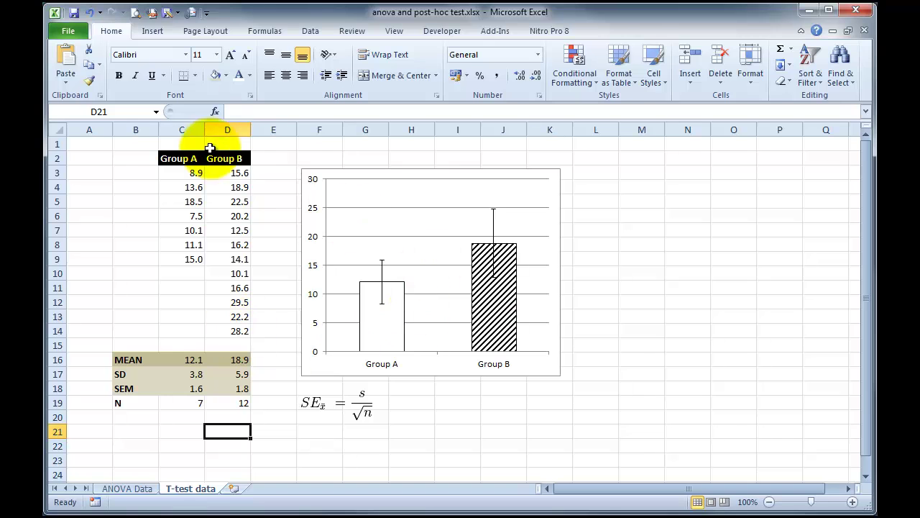
{"action": "left_click", "coordinate": [310, 34]}
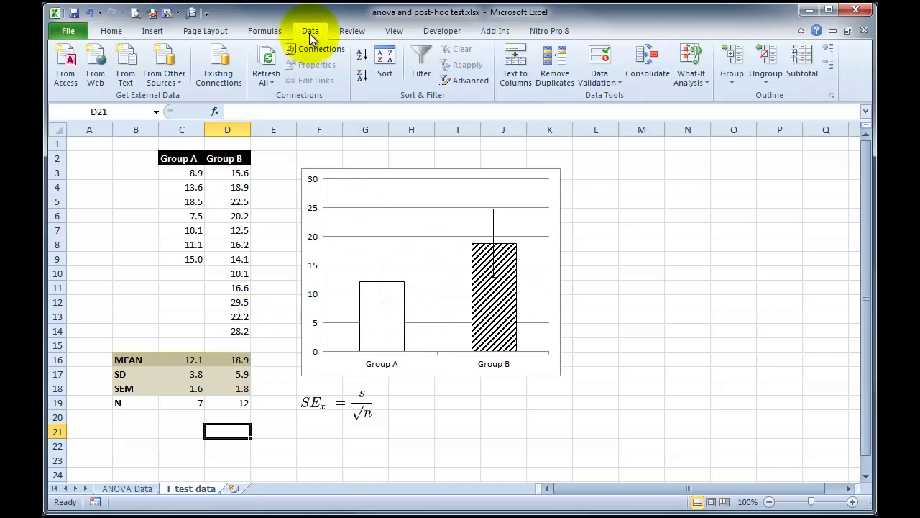
{"action": "left_click", "coordinate": [348, 32]}
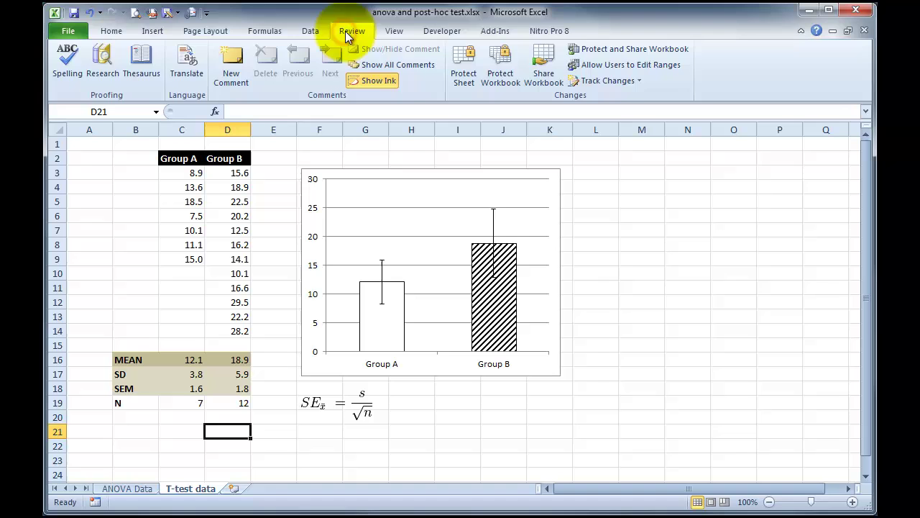
{"action": "left_click", "coordinate": [392, 31]}
{"action": "left_click", "coordinate": [313, 31]}
{"action": "left_click", "coordinate": [270, 31]}
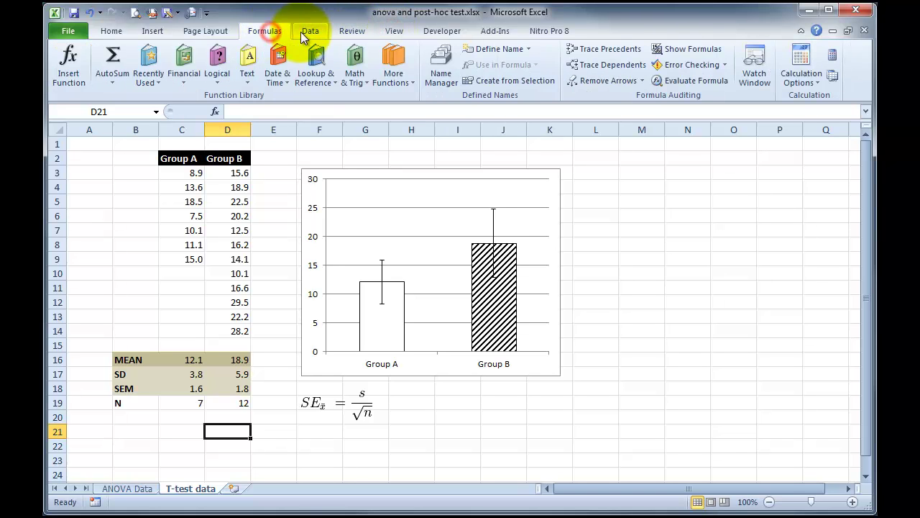
{"action": "left_click", "coordinate": [308, 33]}
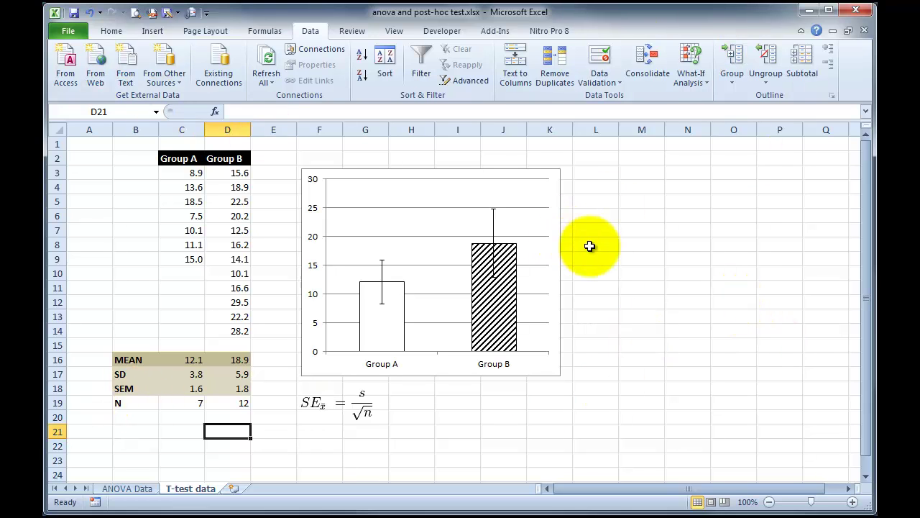
Enable the Analysis ToolPak and Analysis ToolPak - VBA add-ins
{"action": "left_click", "coordinate": [69, 31]}
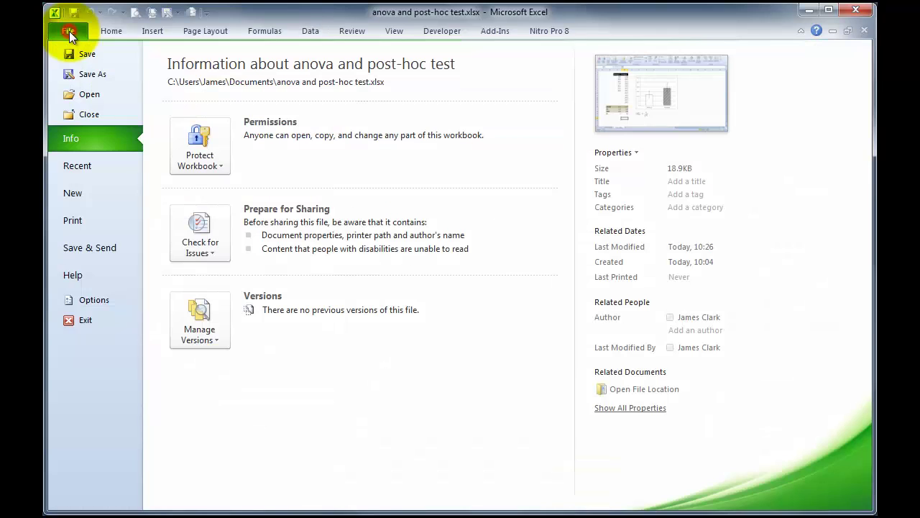
{"action": "left_click", "coordinate": [81, 296]}
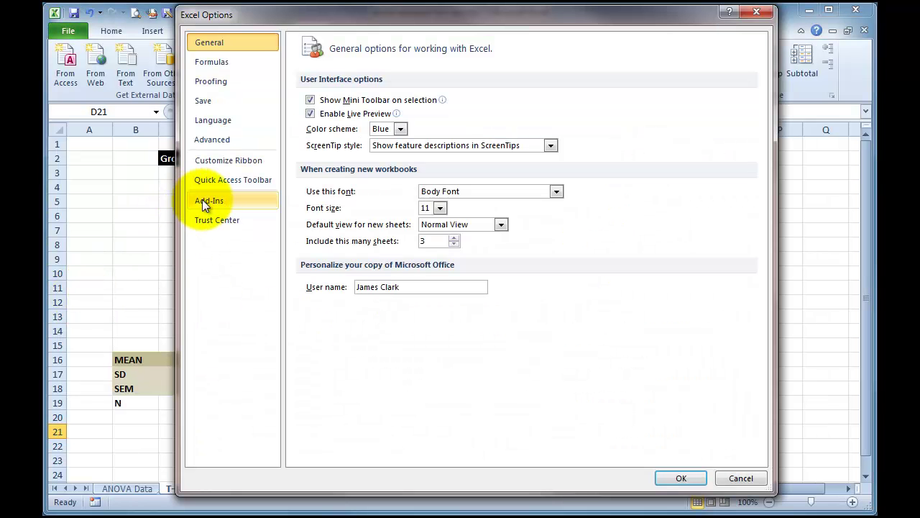
{"action": "left_click", "coordinate": [211, 201]}
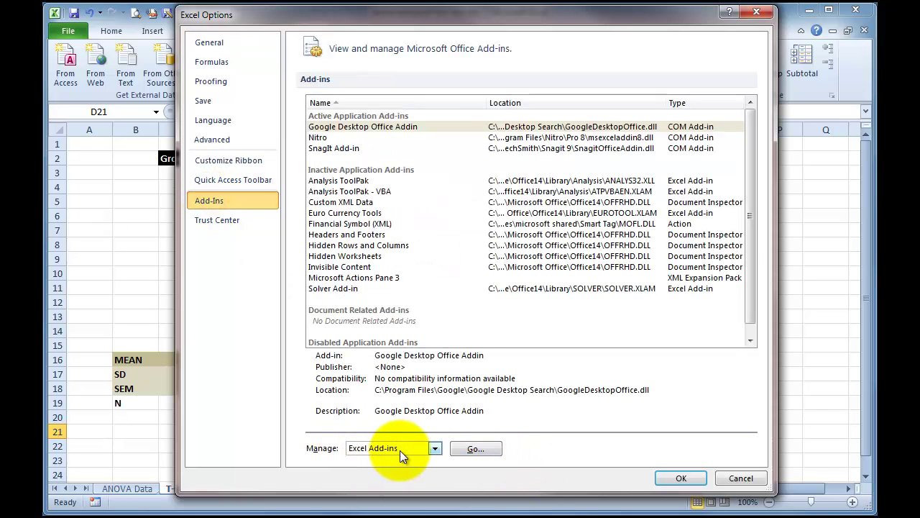
{"action": "left_click", "coordinate": [469, 449]}
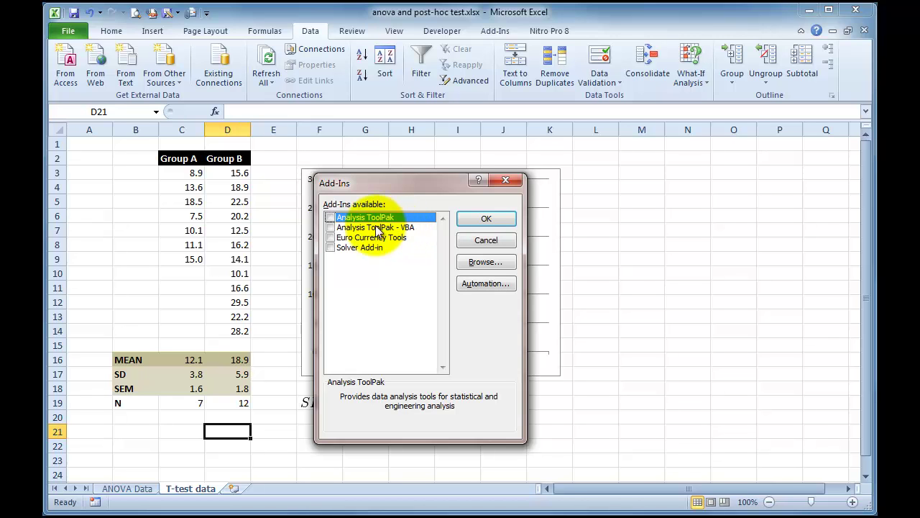
{"action": "left_click", "coordinate": [330, 225]}
{"action": "left_click", "coordinate": [331, 218]}
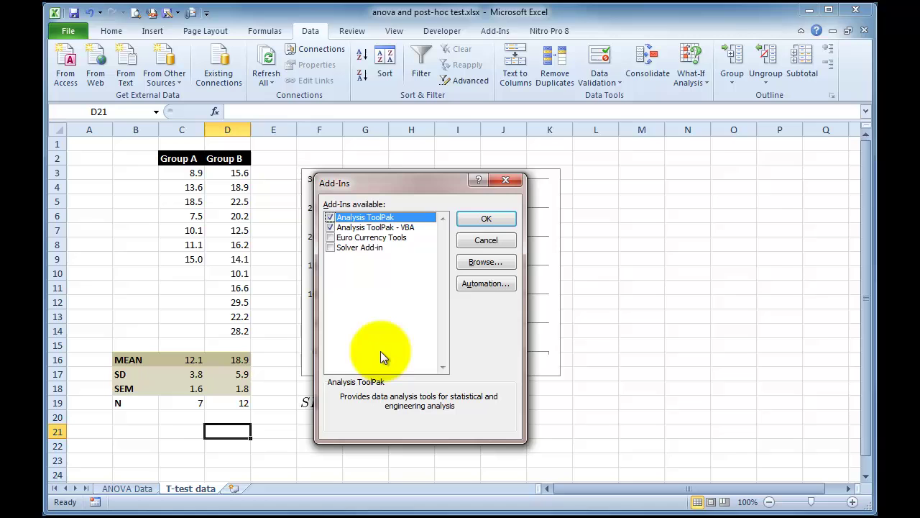
{"action": "left_click", "coordinate": [487, 221]}
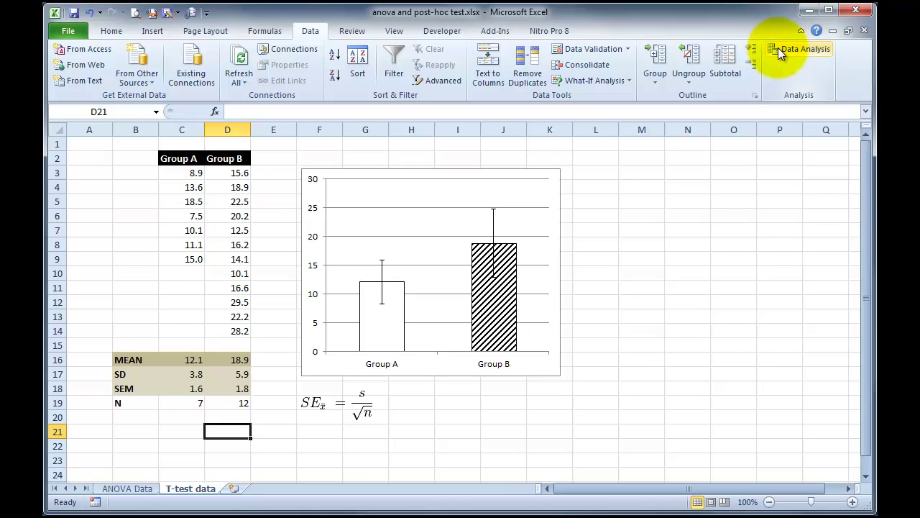
Start the t-Test: Two-Sample Assuming Equal Variances tool from Data Analysis
{"action": "left_click", "coordinate": [778, 50]}
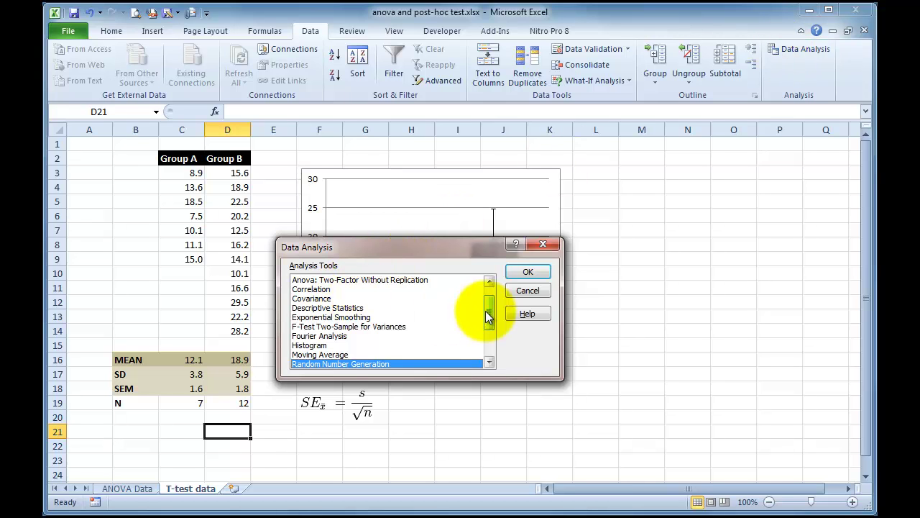
{"action": "mouse_move", "coordinate": [488, 310]}
{"action": "left_mouse_down"}
{"action": "mouse_move", "coordinate": [491, 348]}
{"action": "mouse_move", "coordinate": [489, 305]}
{"action": "left_mouse_up"}
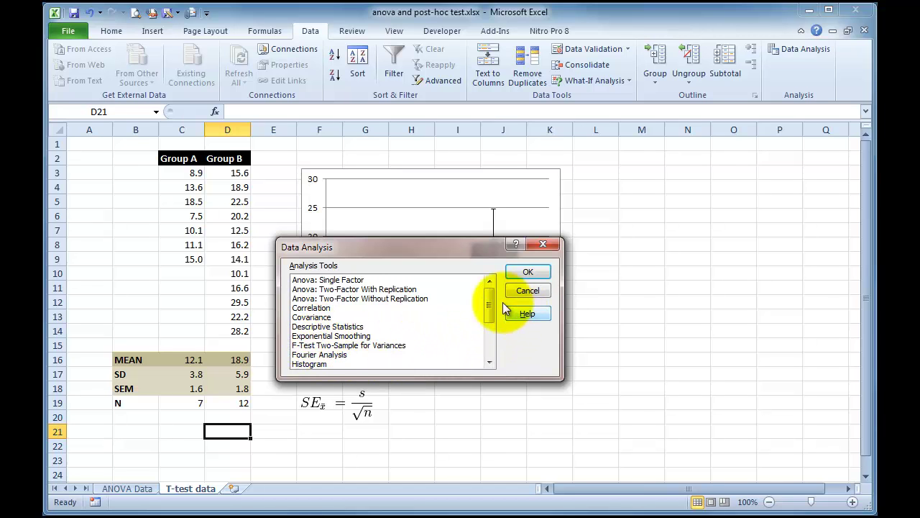
{"action": "key", "text": "r"}
{"action": "left_click_drag", "start_coordinate": [492, 306], "coordinate": [492, 340]}
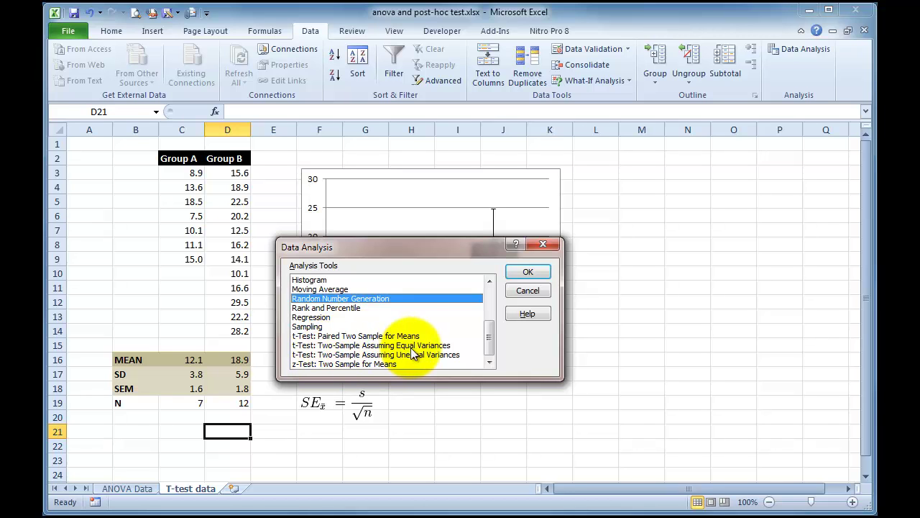
{"action": "left_click_drag", "start_coordinate": [391, 252], "coordinate": [548, 229]}
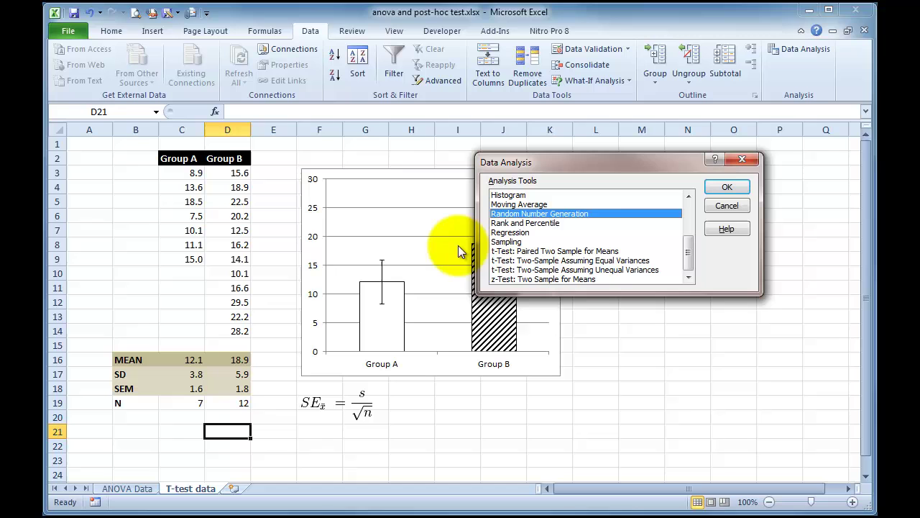
{"action": "left_click", "coordinate": [504, 261]}
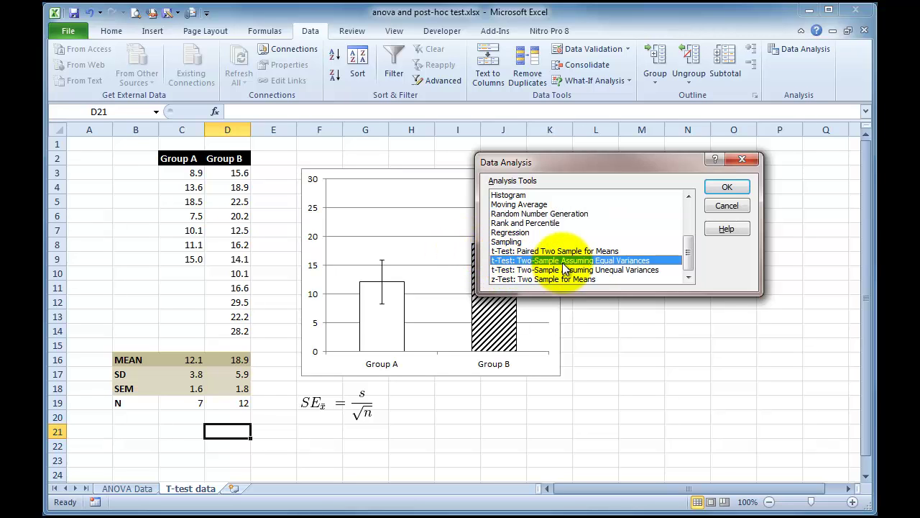
{"action": "left_click", "coordinate": [727, 188]}
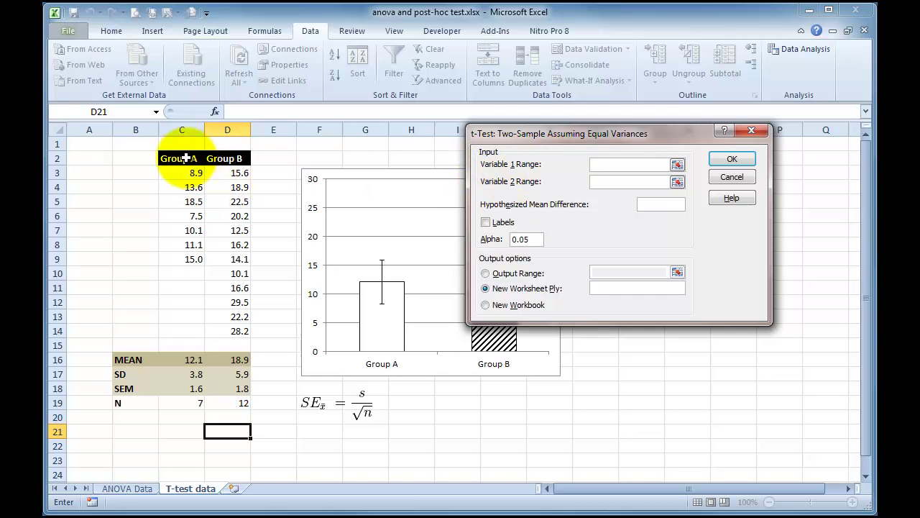
Set Variable 1 Range to C2:C9 and Variable 2 Range to D2:D14, with labels included
{"action": "left_click_drag", "start_coordinate": [190, 158], "coordinate": [193, 259]}
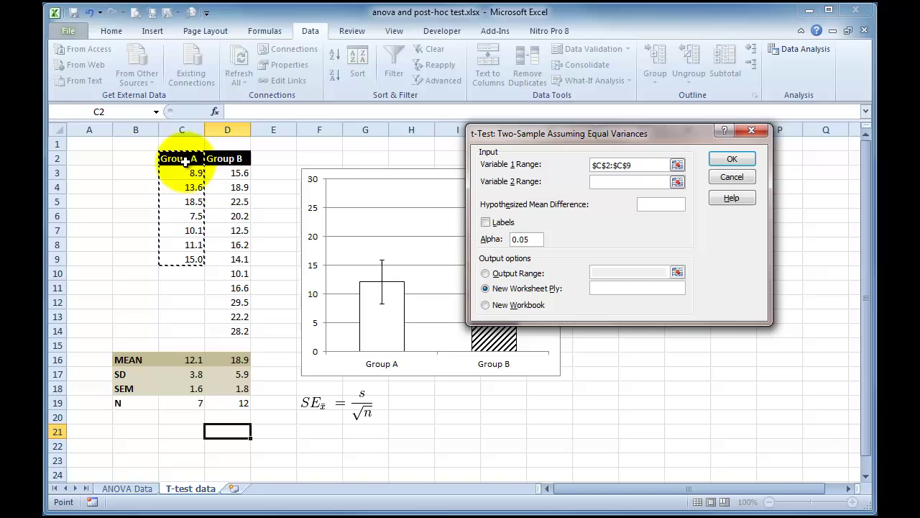
{"action": "left_click", "coordinate": [485, 223]}
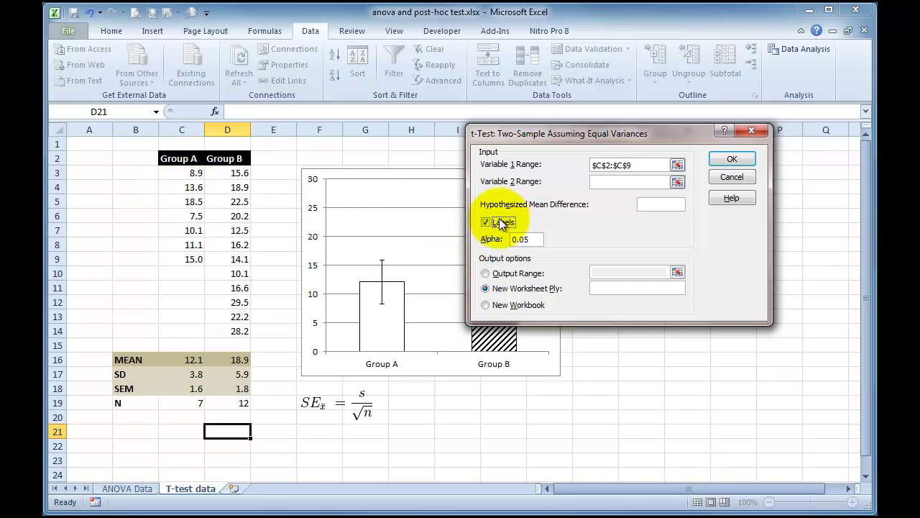
{"action": "left_click", "coordinate": [603, 182]}
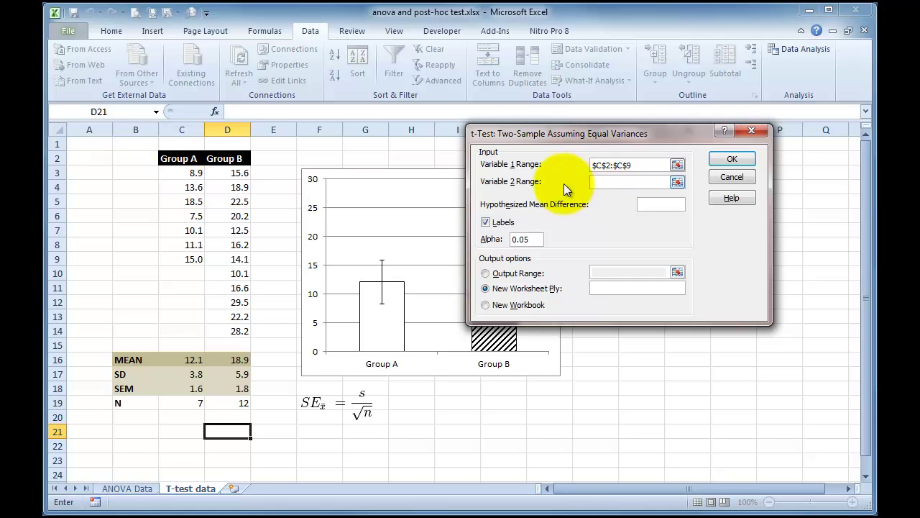
{"action": "left_click_drag", "start_coordinate": [239, 158], "coordinate": [244, 332]}
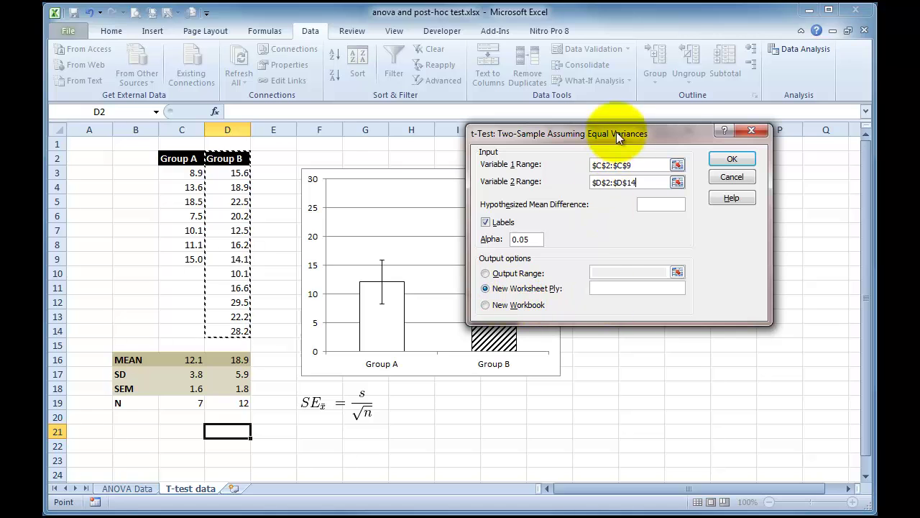
Set the t-test output range to L3:Q22 on the current sheet and run the test
{"action": "left_click_drag", "start_coordinate": [618, 136], "coordinate": [240, 177]}
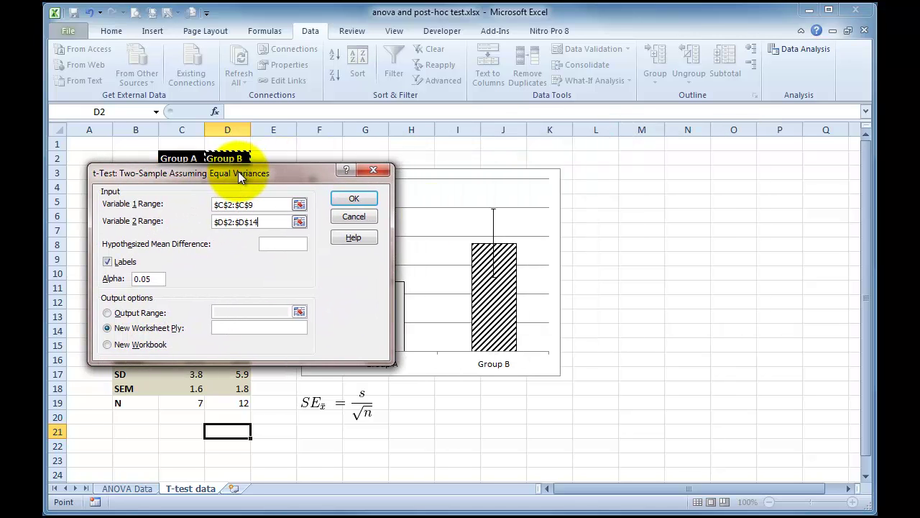
{"action": "left_click", "coordinate": [108, 314]}
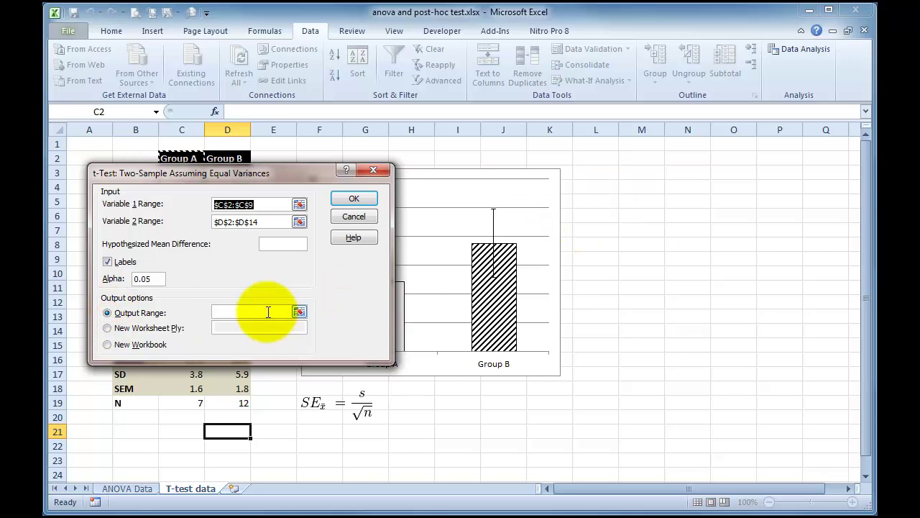
{"action": "left_click_drag", "start_coordinate": [609, 171], "coordinate": [827, 440]}
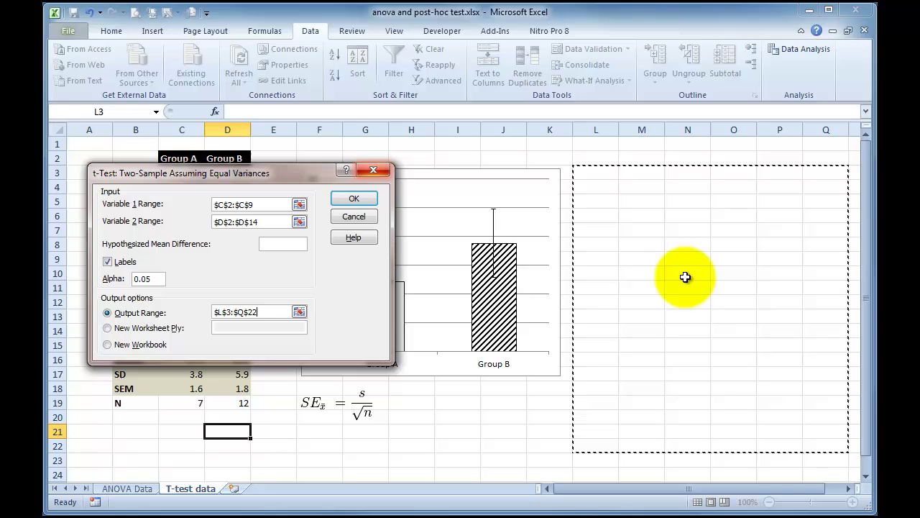
{"action": "left_click", "coordinate": [361, 200]}
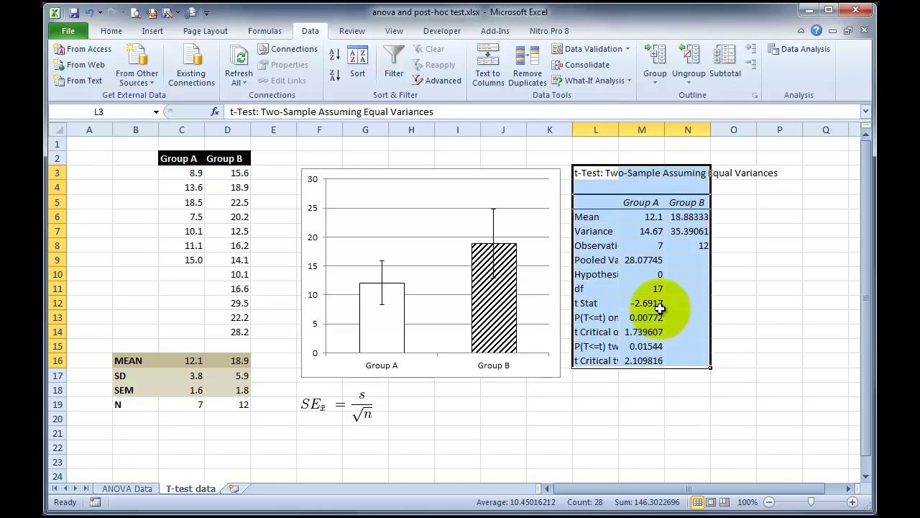
Widen columns L to N equally so the t-test results are readable, and clear the column selection
{"action": "left_click", "coordinate": [596, 130]}
{"action": "left_click_drag", "start_coordinate": [627, 126], "coordinate": [758, 129]}
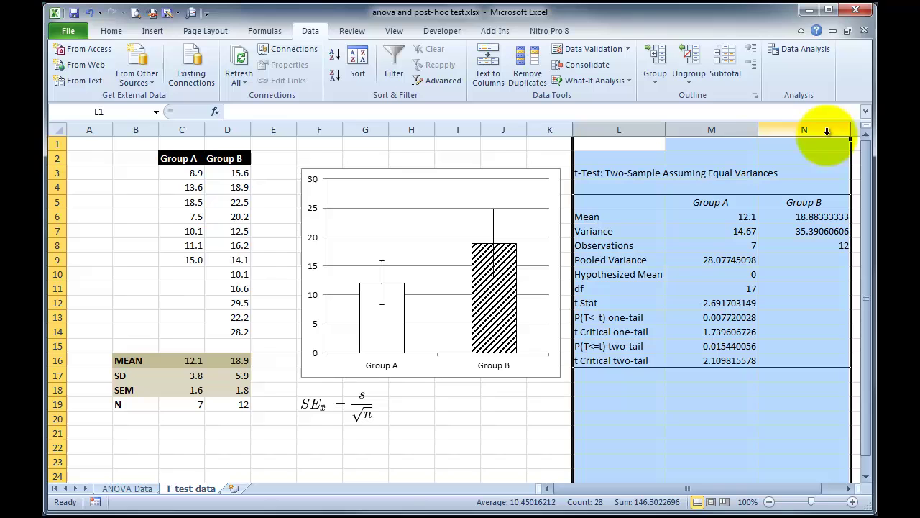
{"action": "left_click_drag", "start_coordinate": [848, 130], "coordinate": [827, 130]}
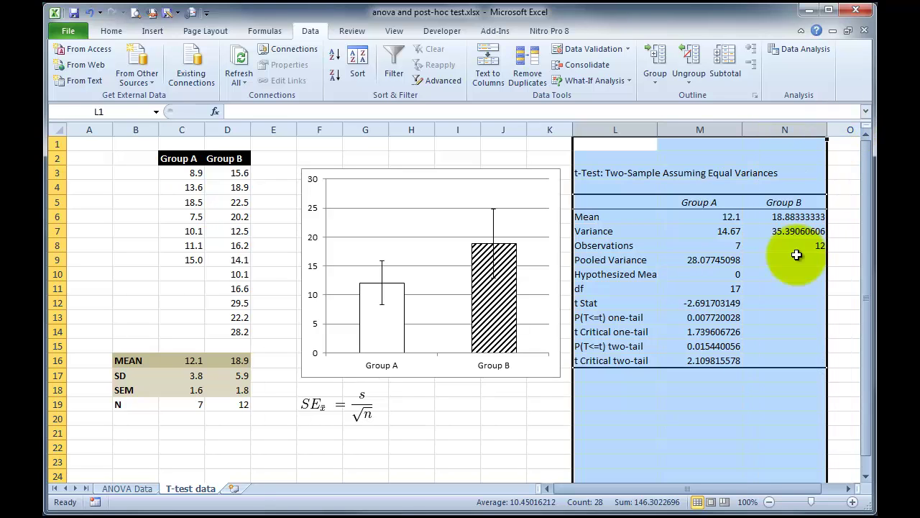
{"action": "left_click", "coordinate": [707, 447]}
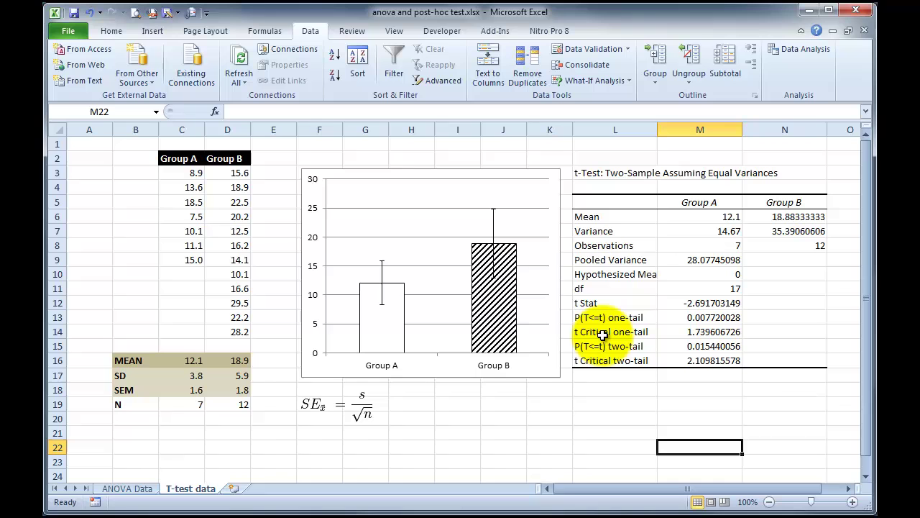
Examine the two-tail P value row in the t-test results
{"action": "left_click_drag", "start_coordinate": [587, 349], "coordinate": [672, 346]}
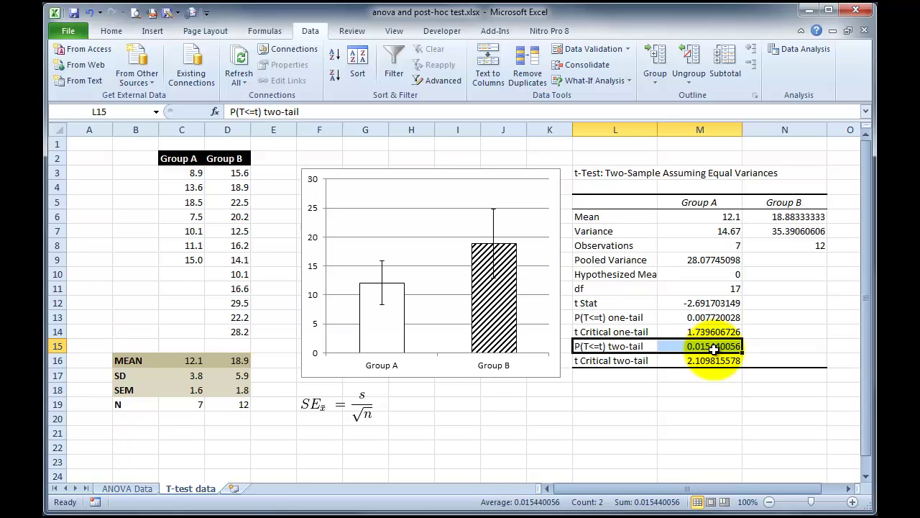
{"action": "mouse_move", "coordinate": [712, 346]}
{"action": "left_mouse_down"}
{"action": "mouse_move", "coordinate": [617, 354]}
{"action": "mouse_move", "coordinate": [713, 353]}
{"action": "left_mouse_up"}
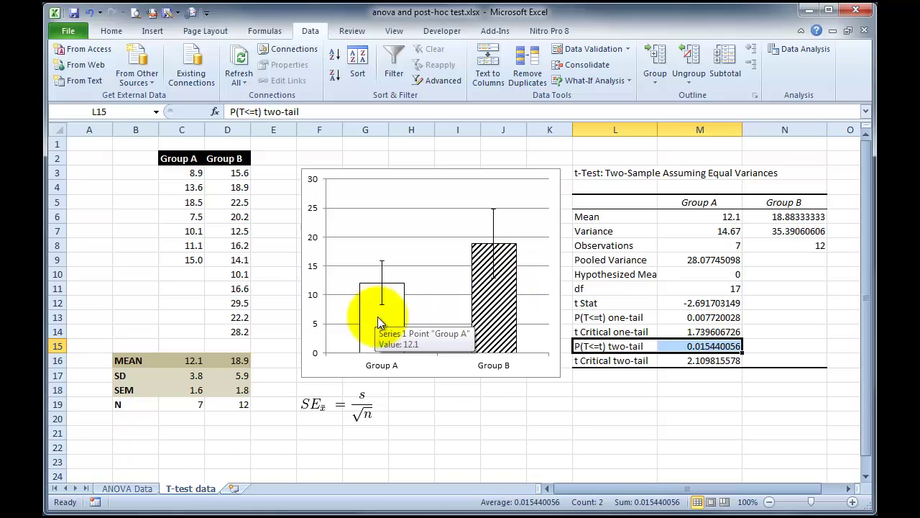
Add a small text box containing an asterisk to the chart, just above the Group B error bar
{"action": "left_click", "coordinate": [422, 221]}
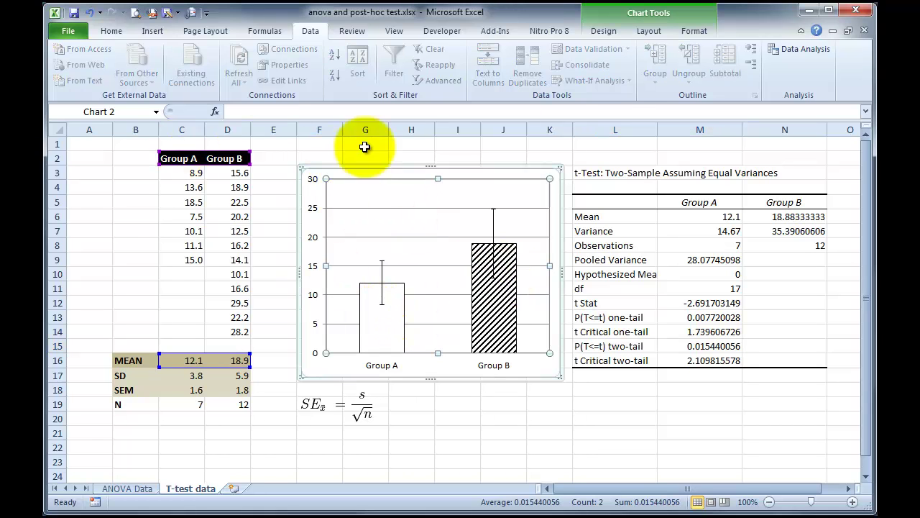
{"action": "left_click", "coordinate": [154, 32]}
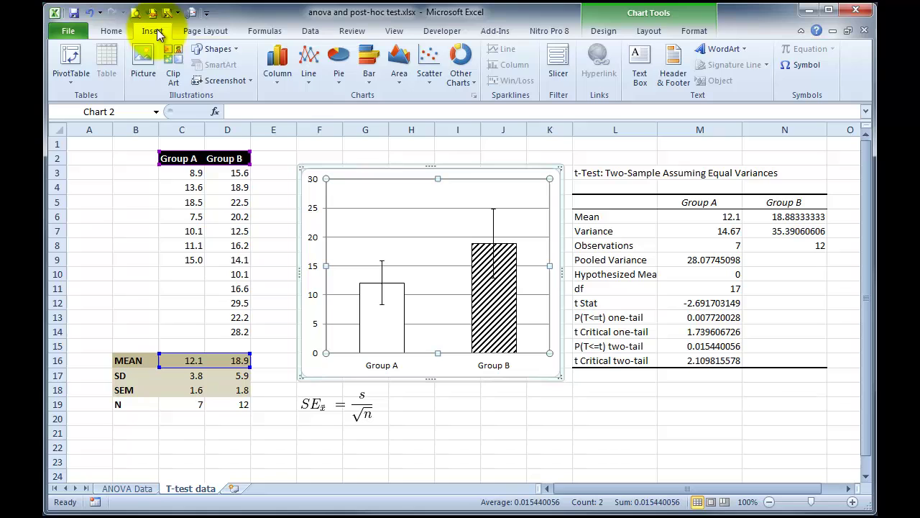
{"action": "left_click", "coordinate": [639, 64]}
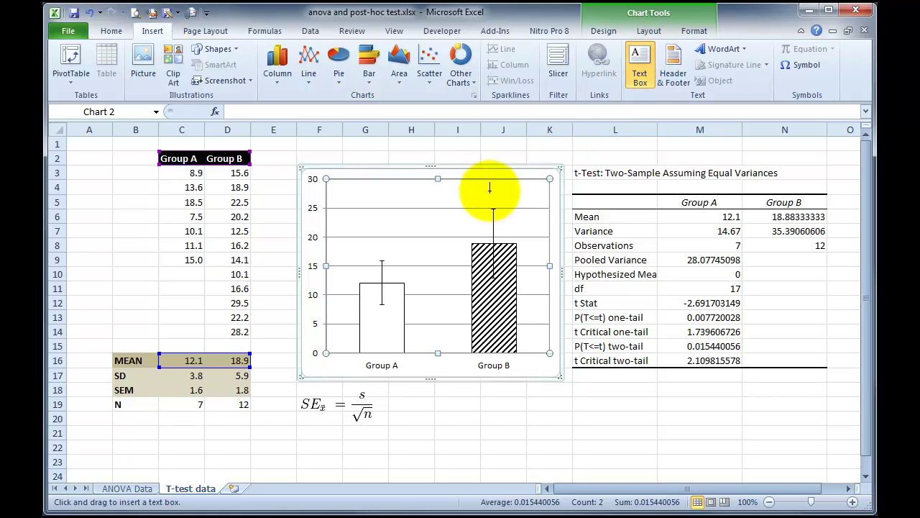
{"action": "left_click_drag", "start_coordinate": [483, 191], "coordinate": [501, 204]}
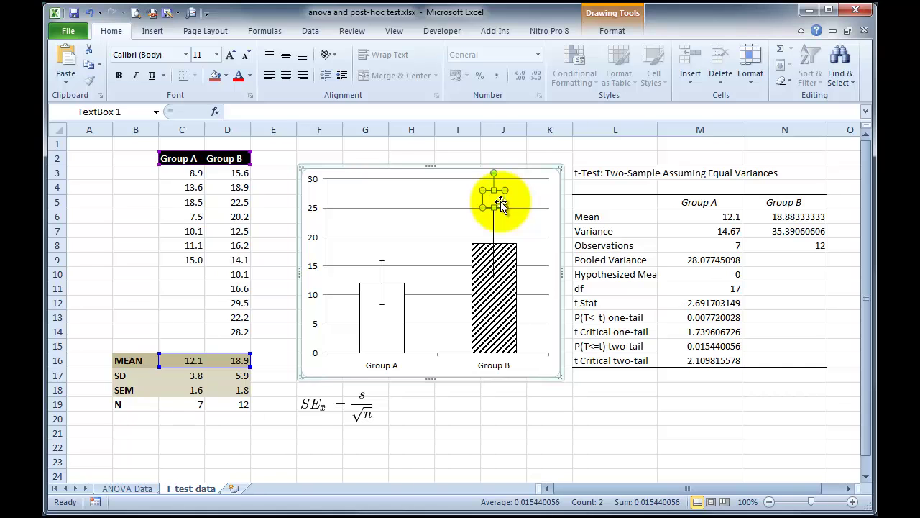
{"action": "type", "text": "*"}
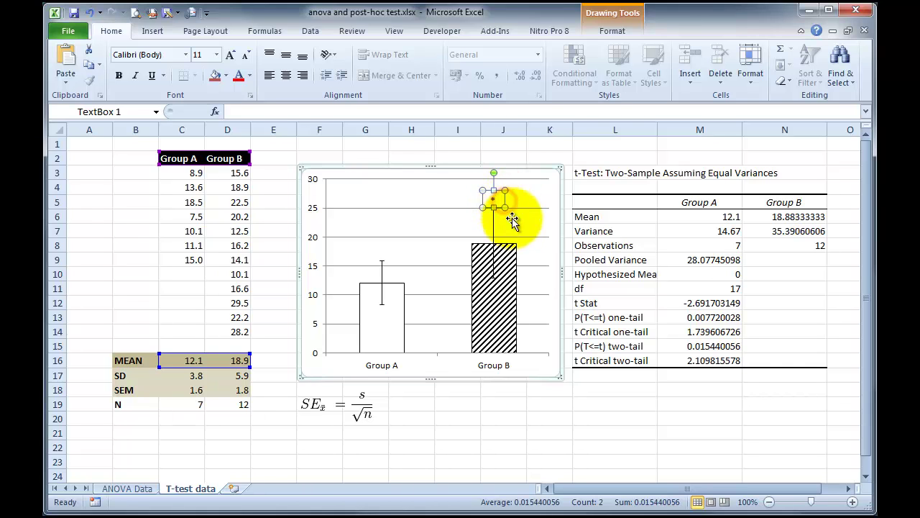
{"action": "left_click", "coordinate": [512, 219]}
{"action": "left_click", "coordinate": [536, 393]}
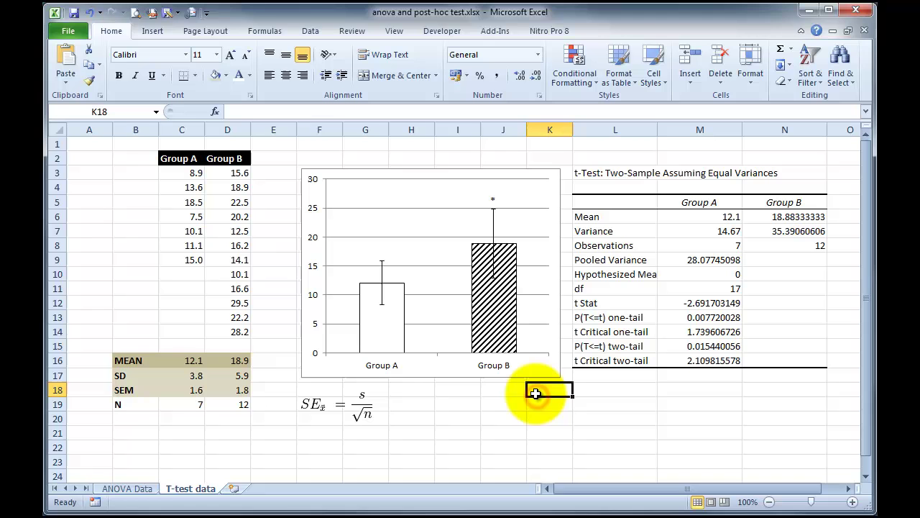